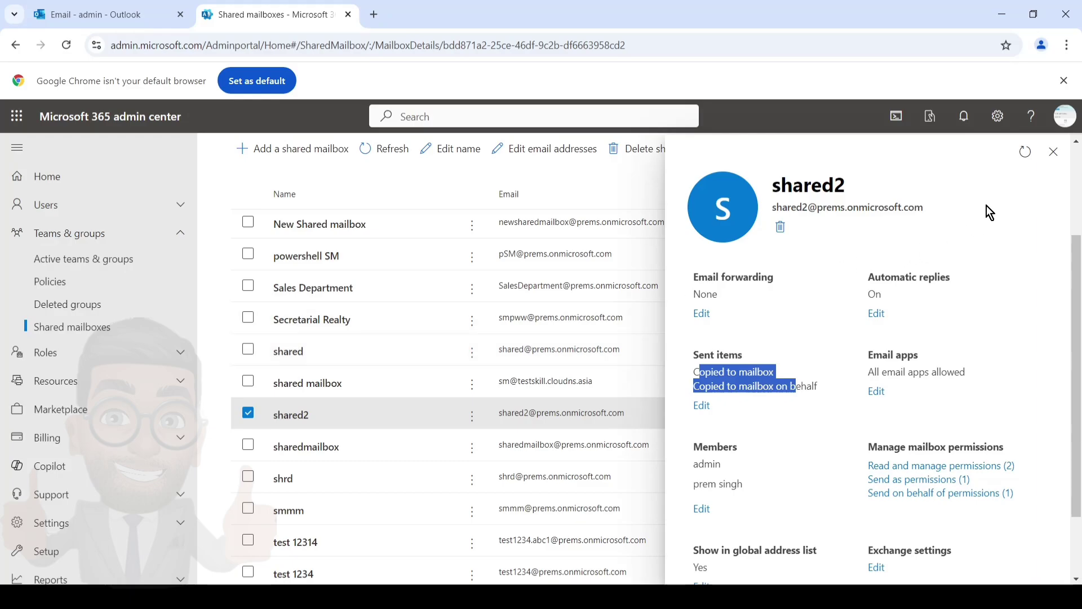
Step: Close the shared2 details flyout to get back to the Shared mailboxes list
click(1053, 152)
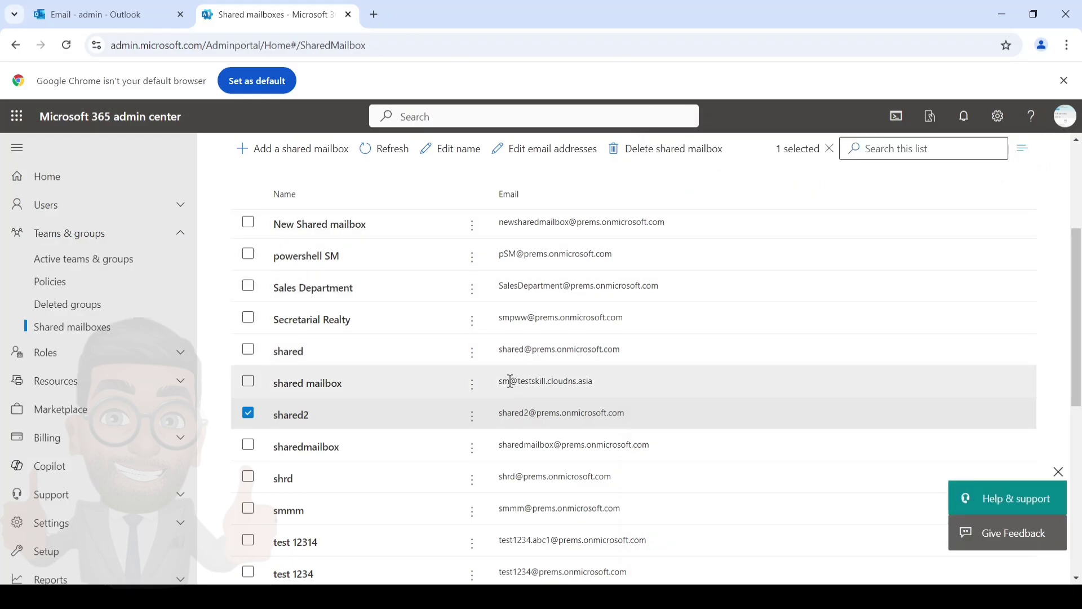
scroll(505, 386, up, 3)
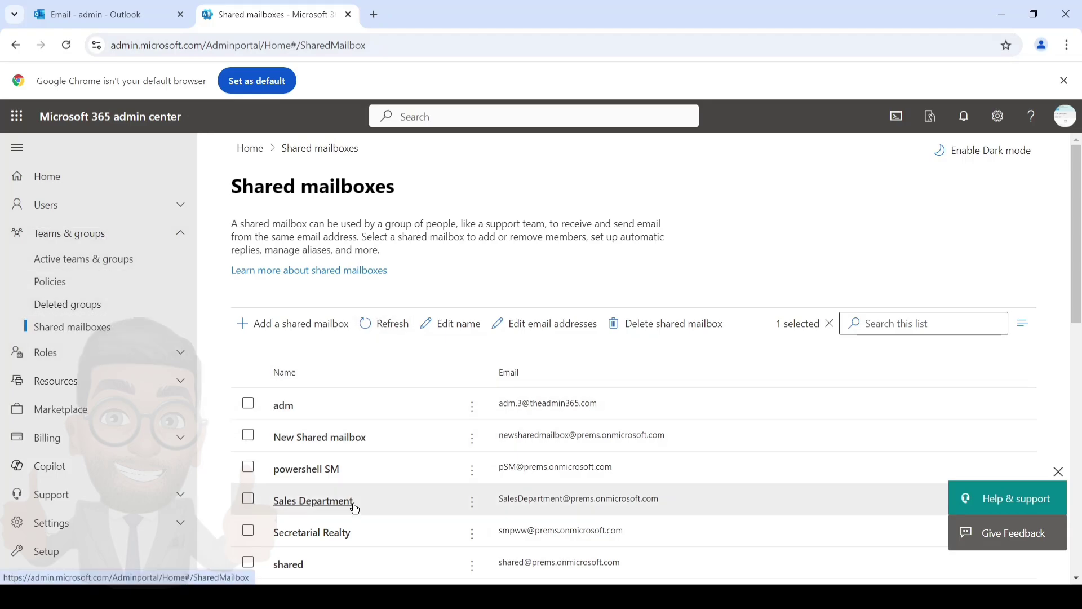
Step: Open the details of the mailbox named 'shared mailbox' from the list
scroll(369, 449, down, 7)
scroll(367, 455, up, 4)
scroll(368, 454, up, 2)
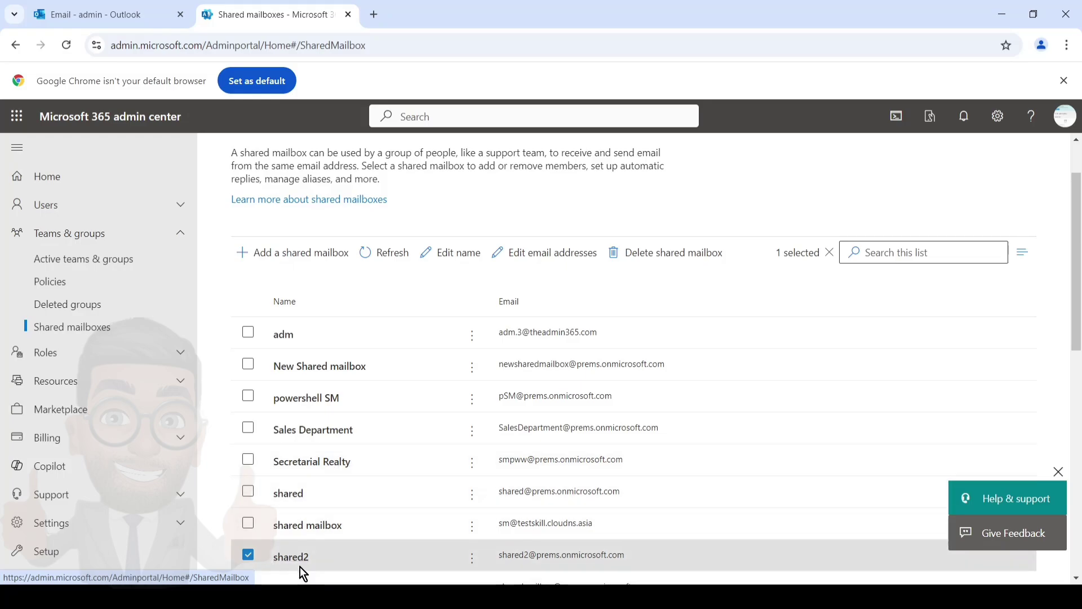
click(308, 525)
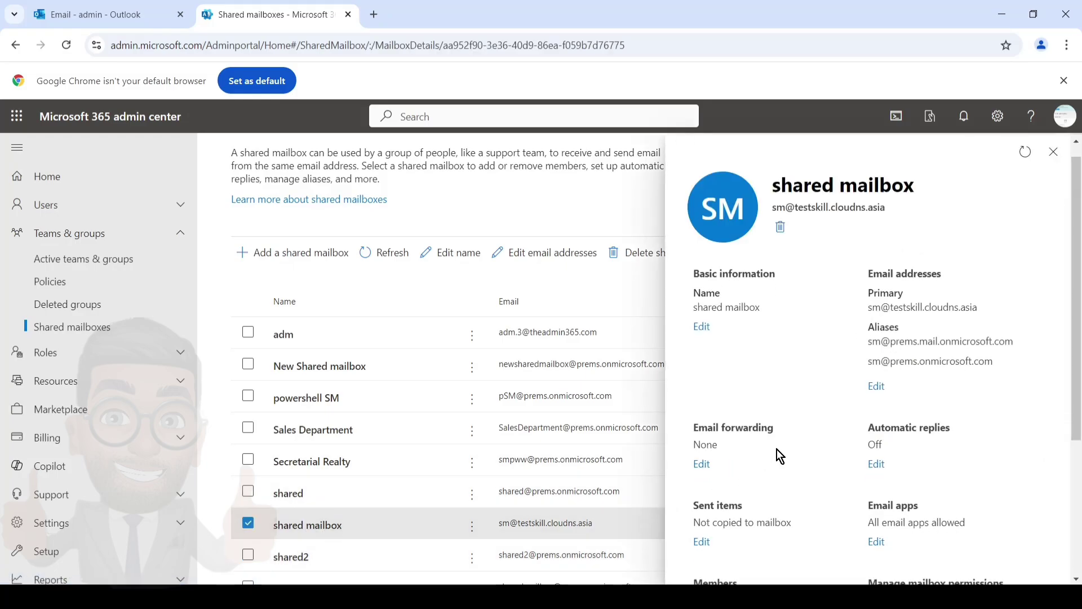
scroll(776, 450, down, 2)
Step: Check that the shared mailbox's Members list is empty, then return to its details
scroll(776, 451, down, 1)
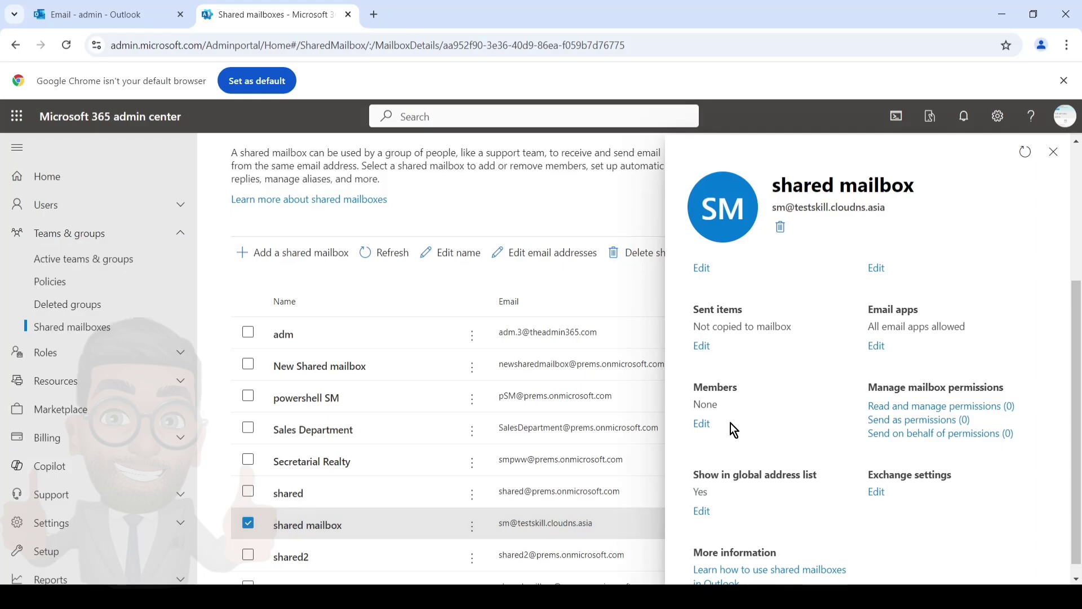
click(703, 424)
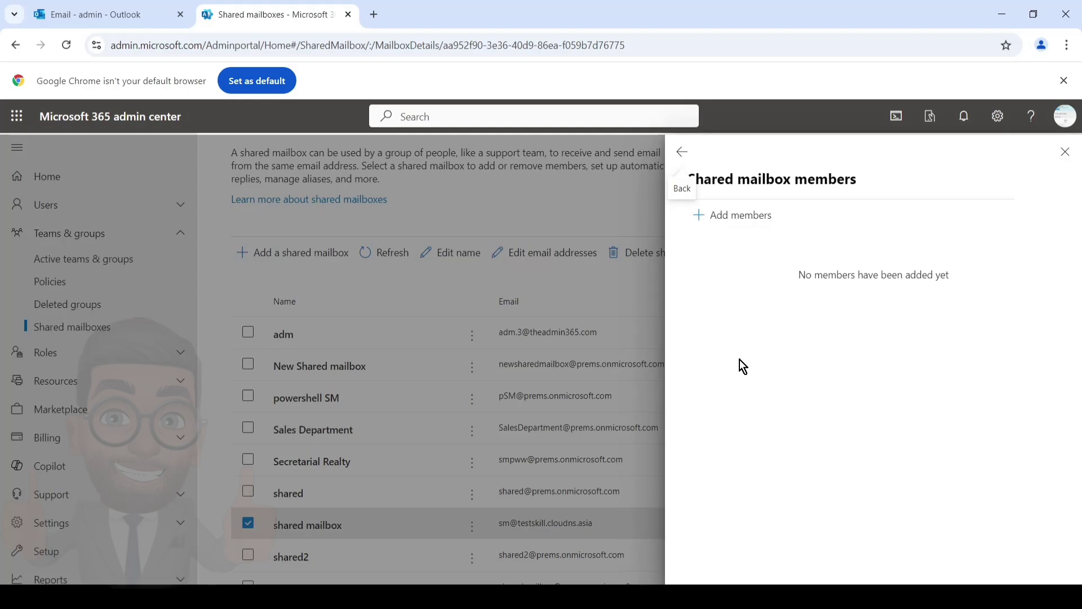
click(682, 152)
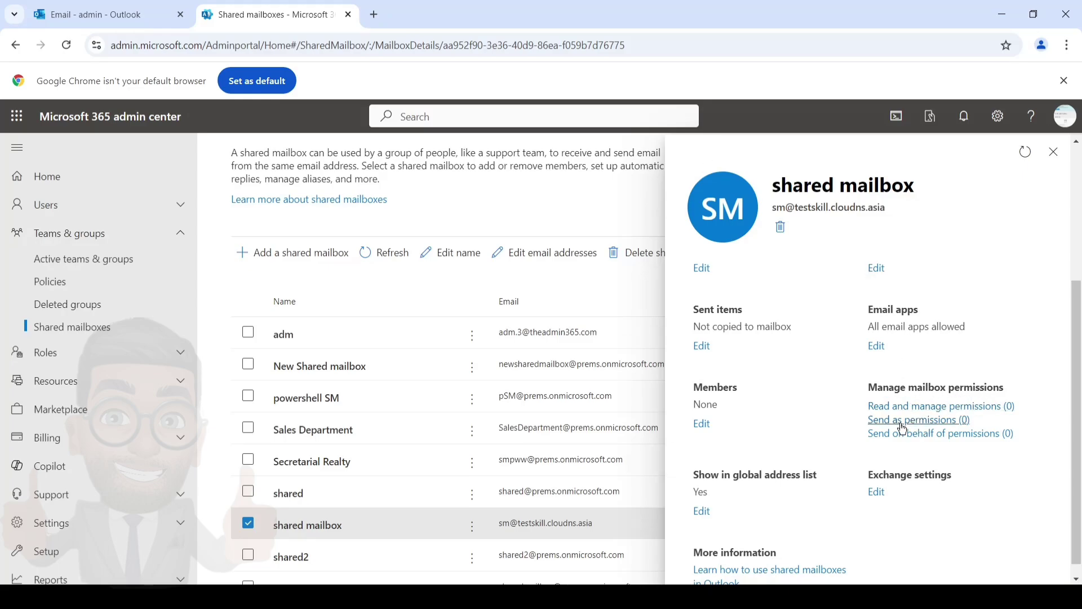
Step: Grant user aa Send as permission on the shared mailbox, bringing it to Send as permissions (1)
click(937, 423)
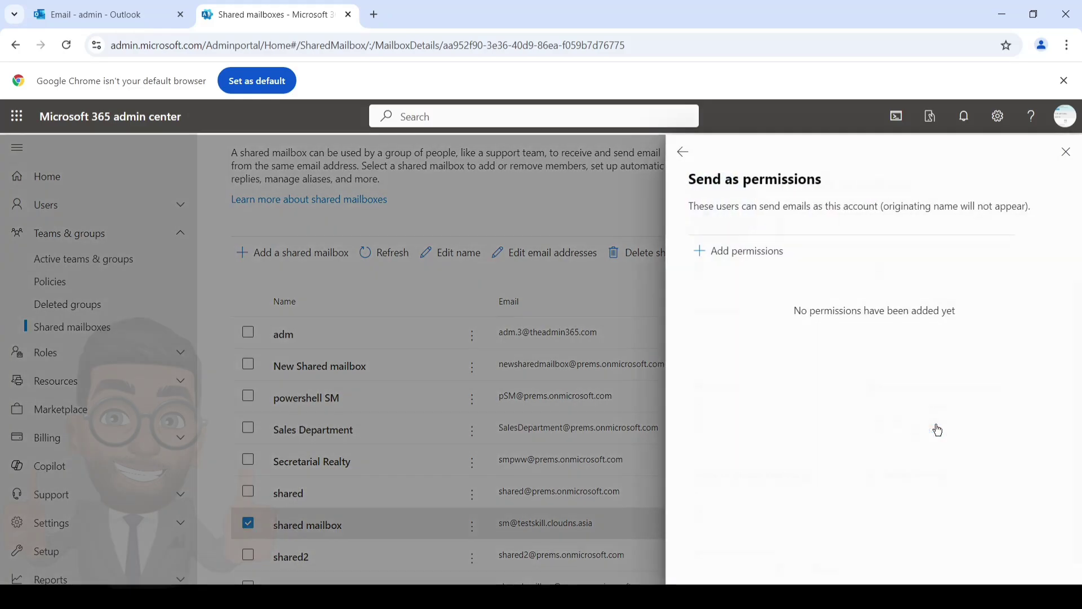
click(748, 253)
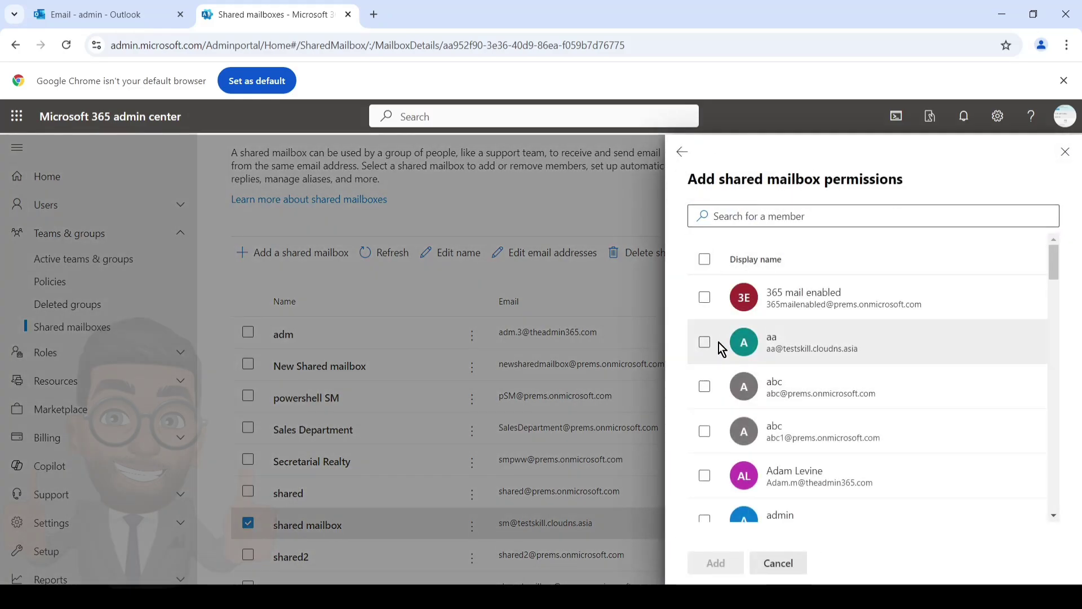
click(705, 343)
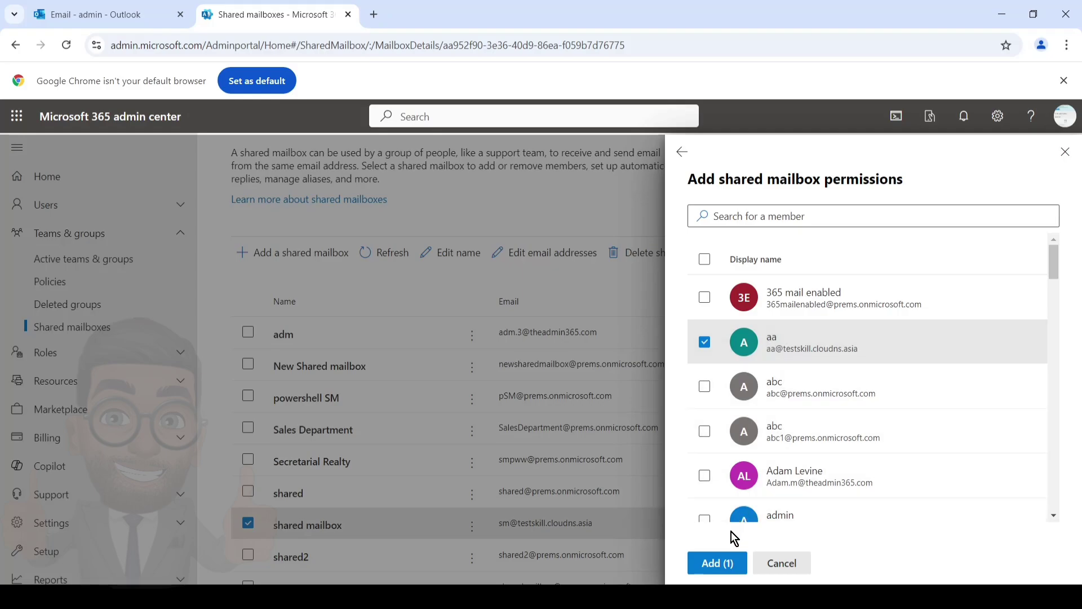
click(722, 563)
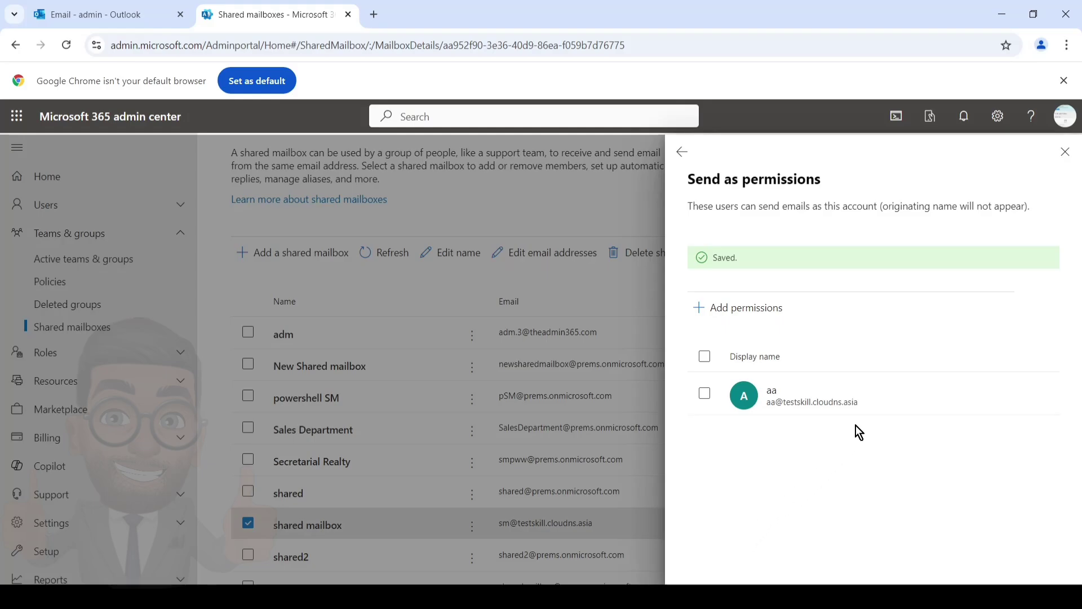
click(690, 156)
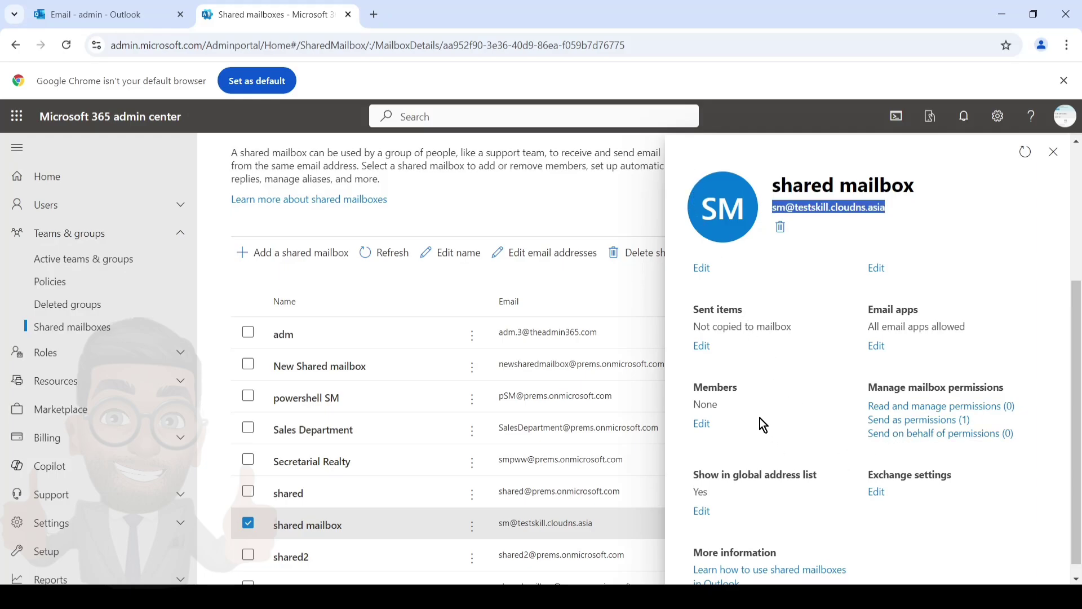
Step: Turn on copying of items sent as and on behalf of the shared mailbox, and save
click(701, 345)
click(705, 345)
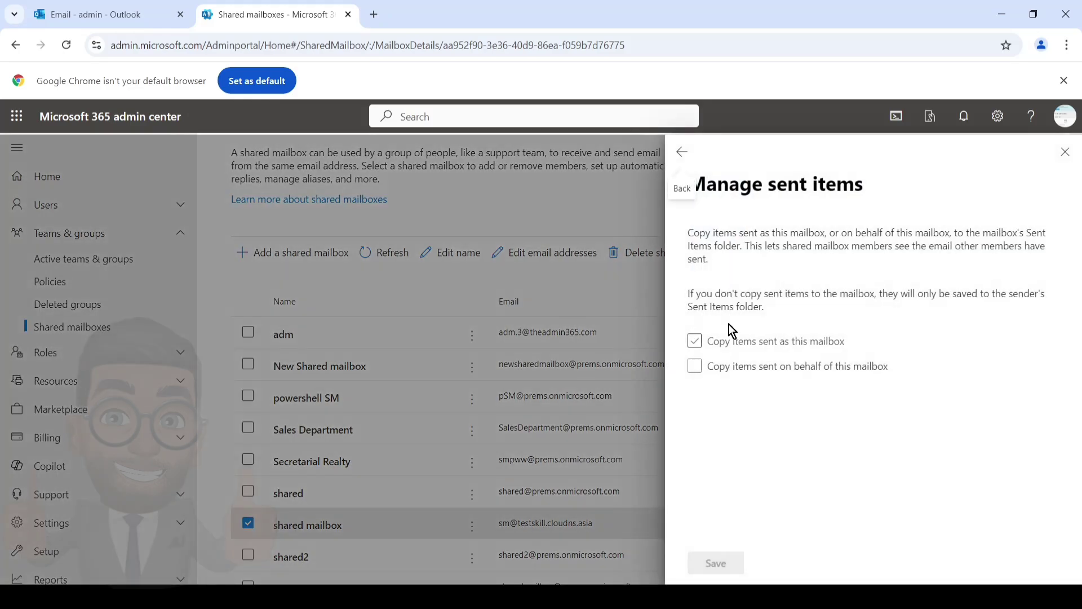
click(816, 350)
click(694, 341)
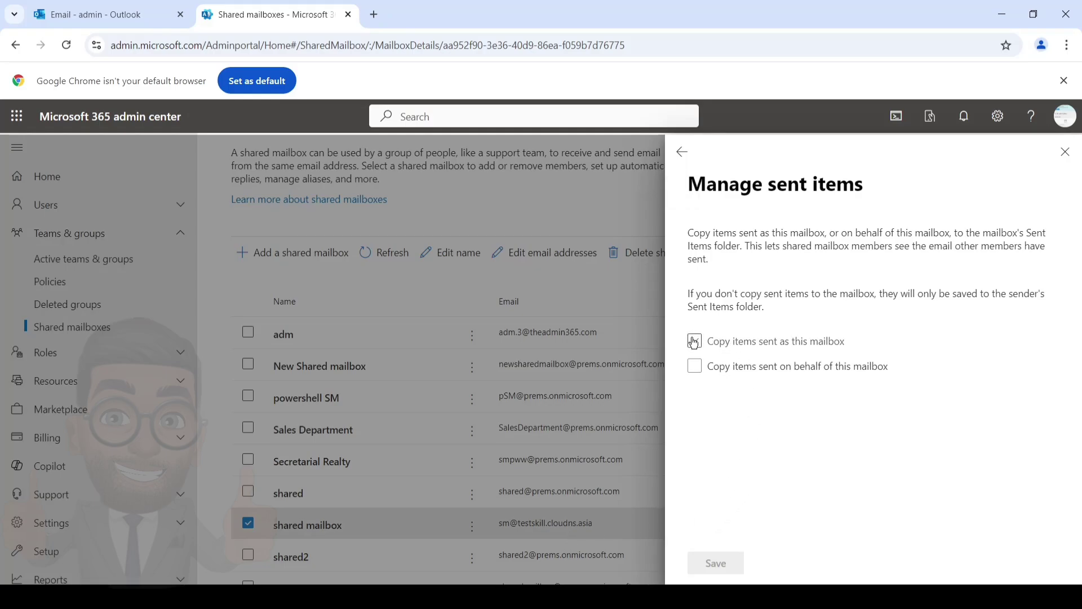
click(695, 366)
click(717, 563)
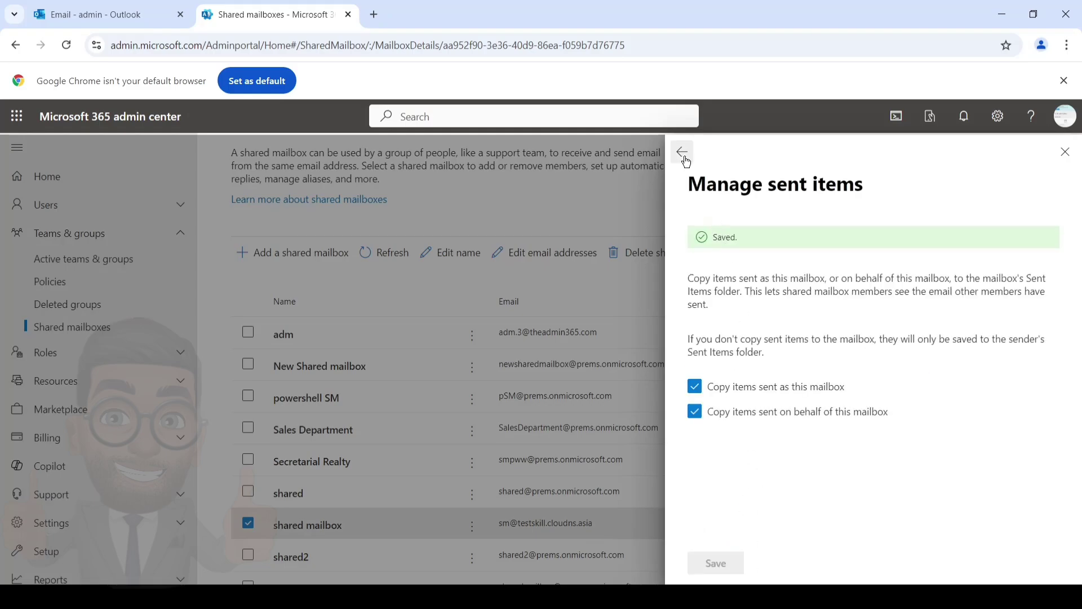
click(683, 153)
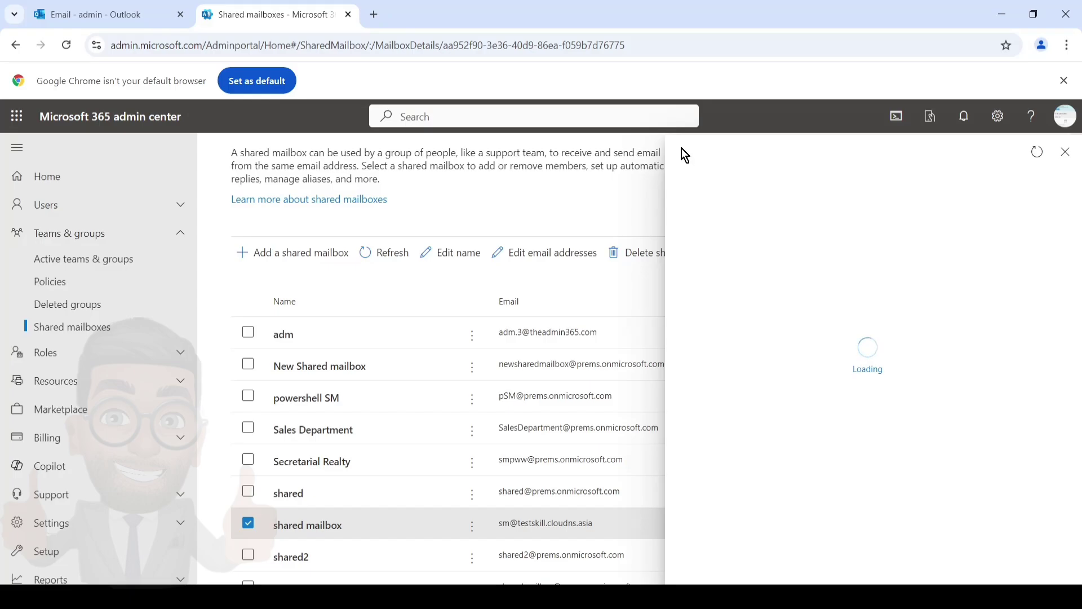
scroll(812, 417, down, 3)
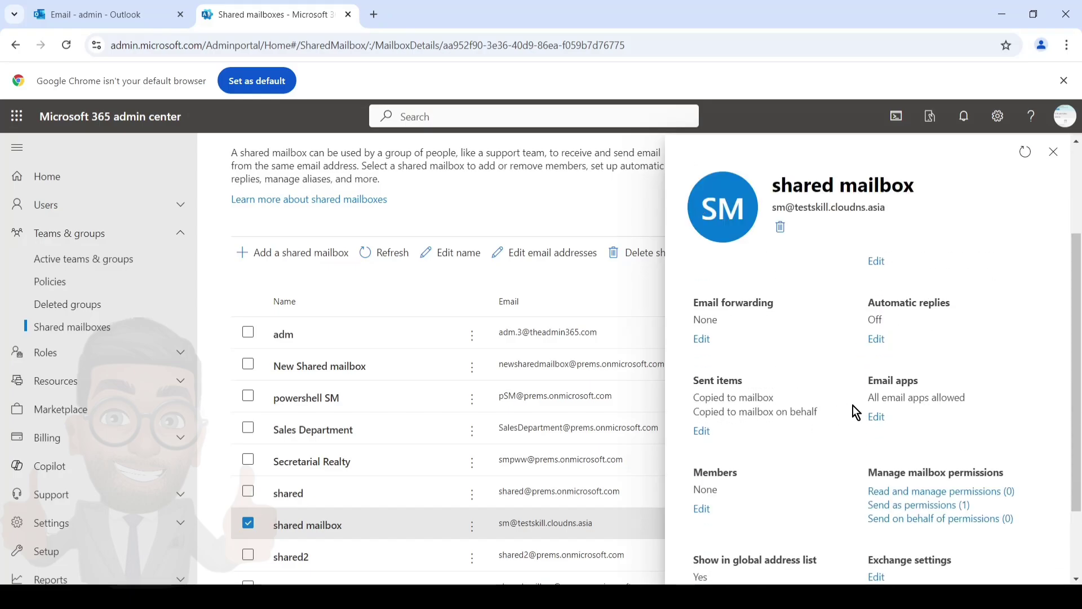
scroll(806, 437, up, 3)
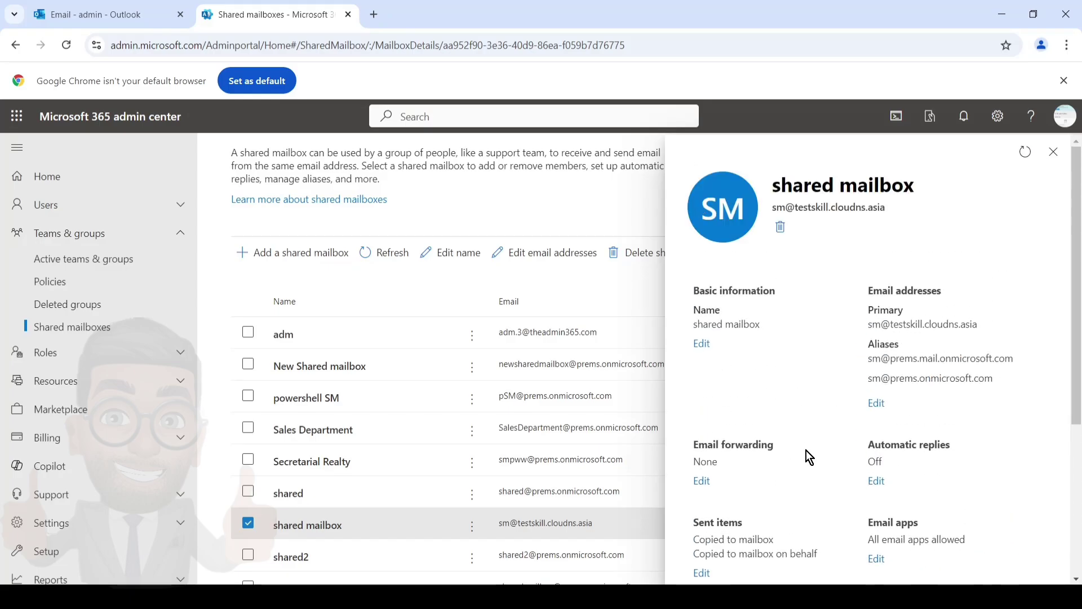
Step: Close the shared mailbox details and open the abc user's Mail settings from Active users
click(1052, 158)
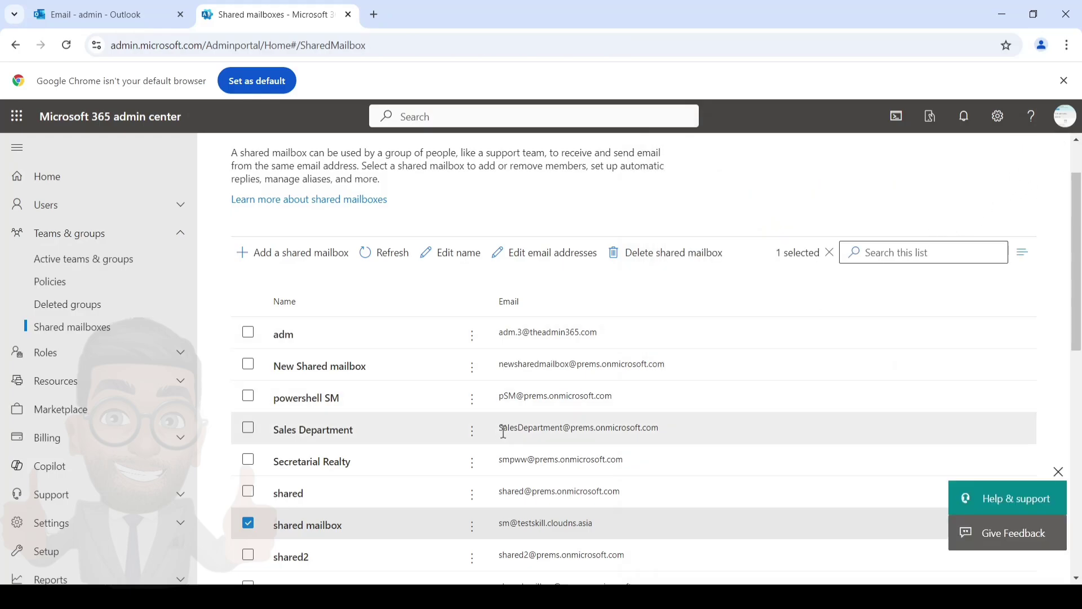
scroll(445, 439, down, 5)
scroll(431, 499, up, 6)
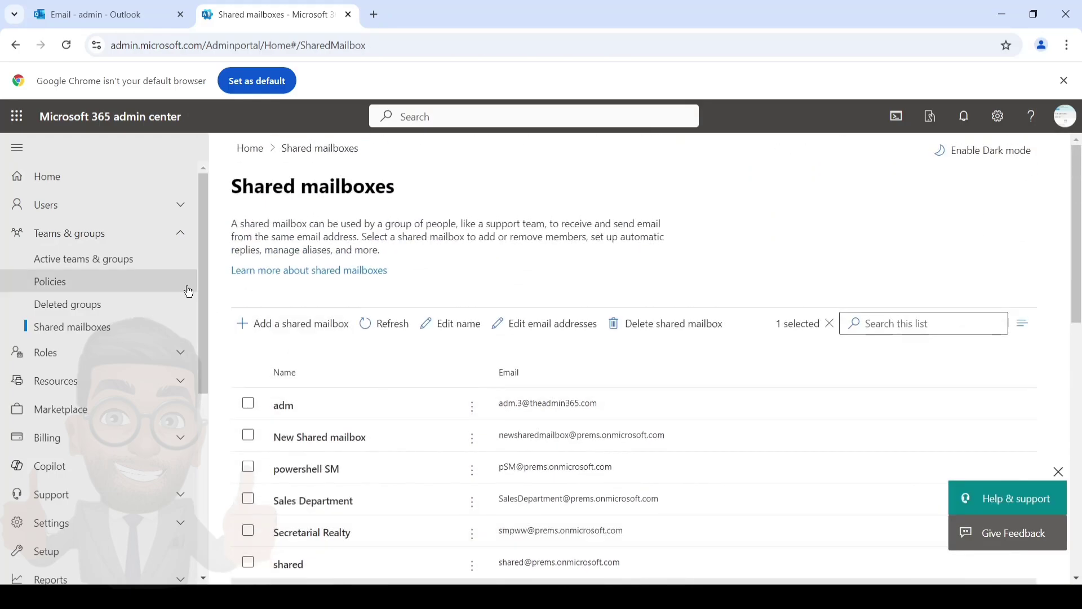
click(90, 217)
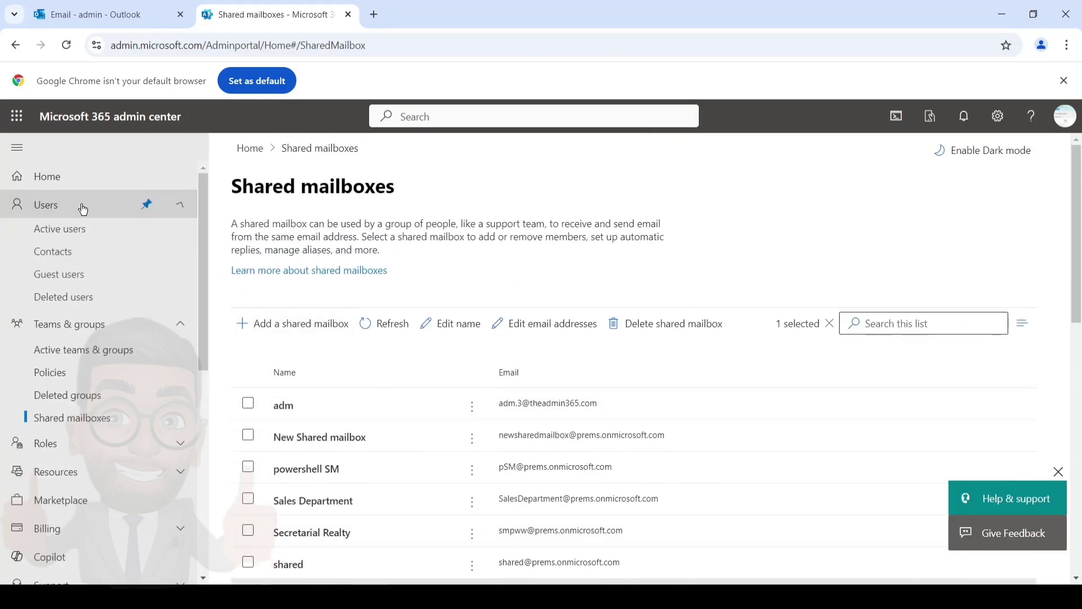
click(81, 239)
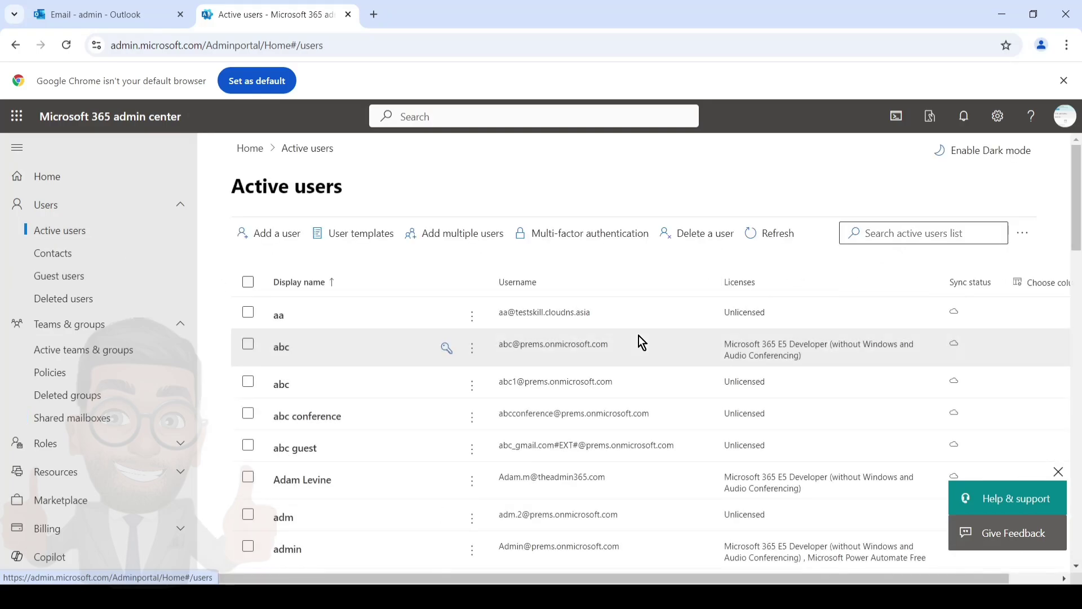
click(282, 353)
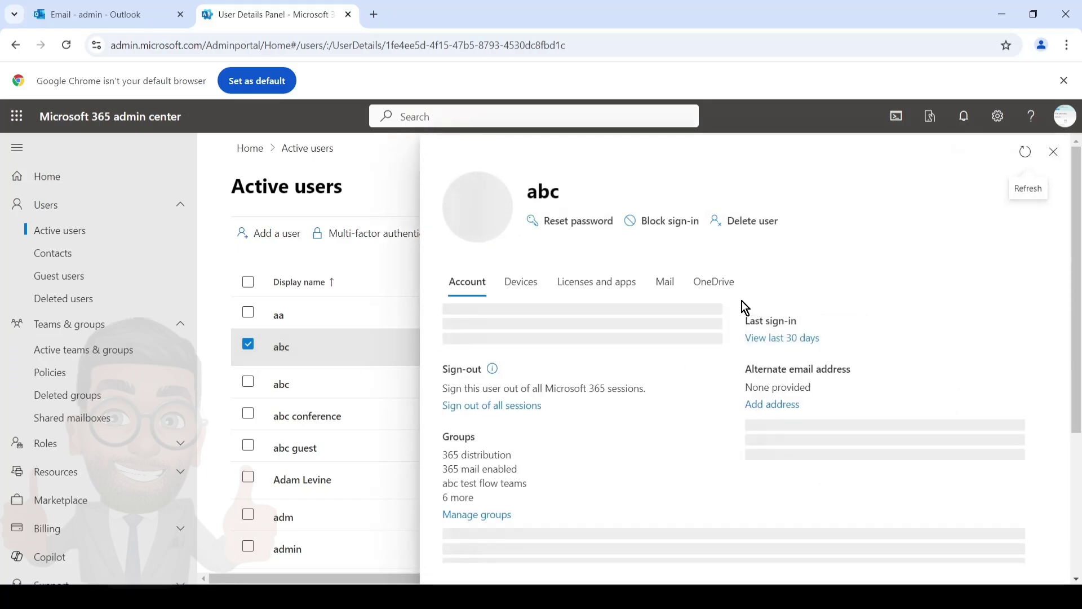
click(673, 300)
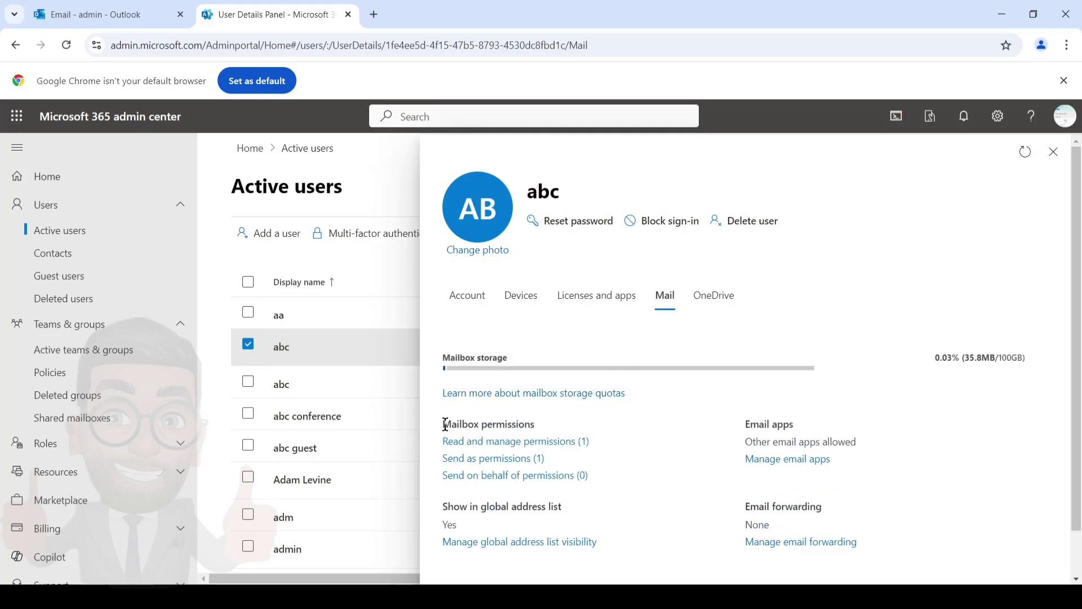
Step: Add user aa as a Send As holder on the abc mailbox and return to its mail settings
drag(443, 424, 610, 480)
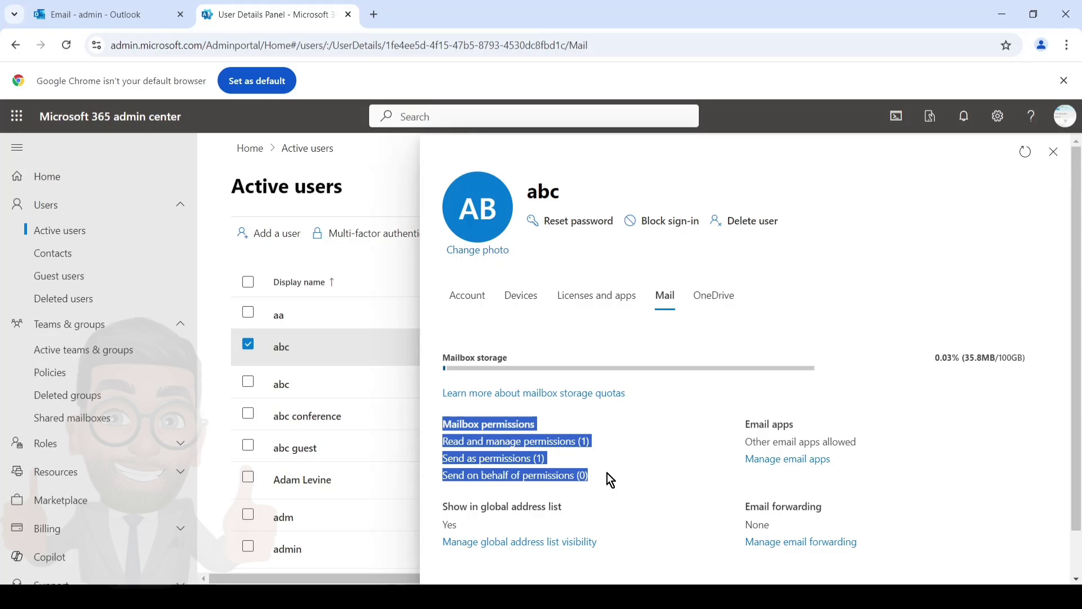
click(515, 461)
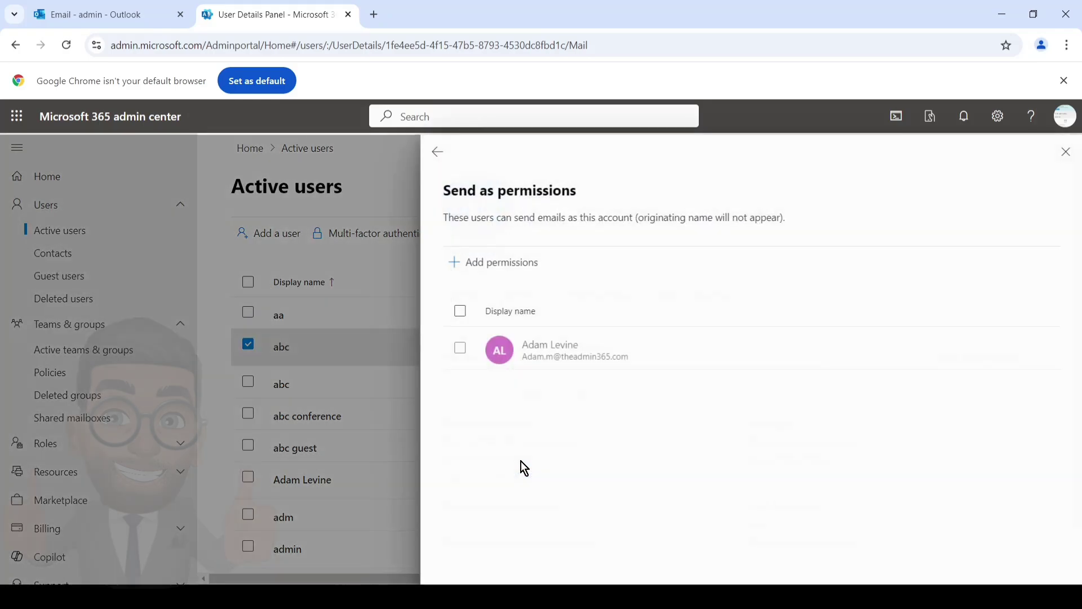
click(508, 275)
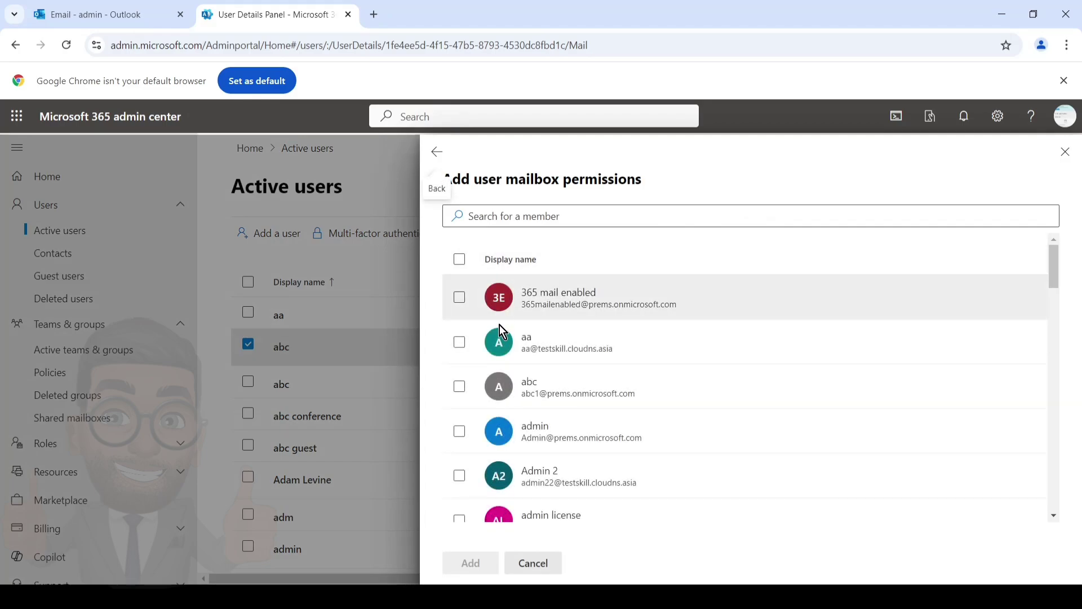
click(460, 343)
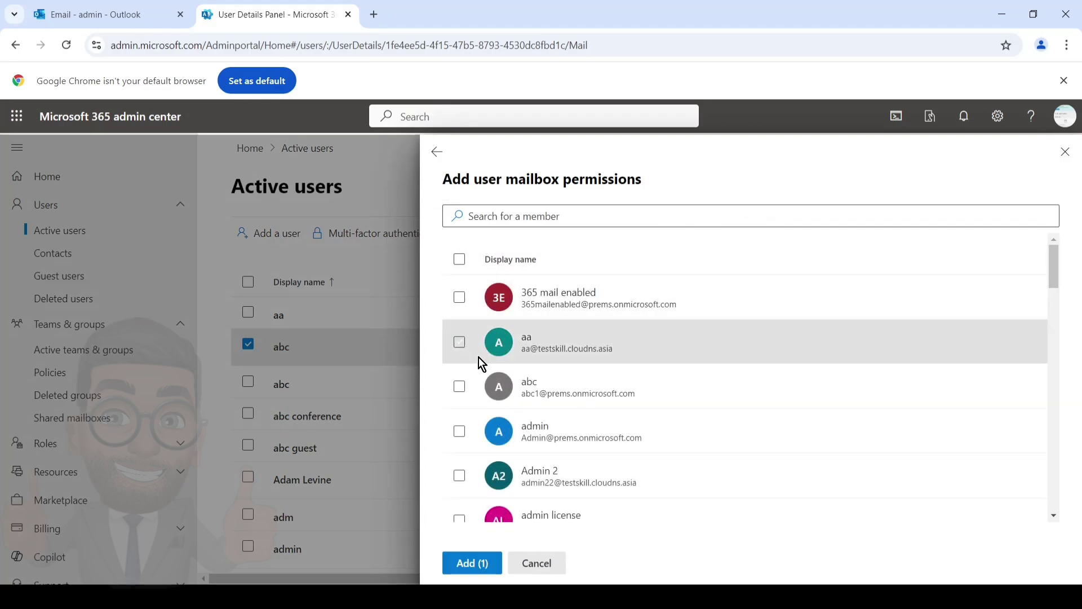
click(486, 566)
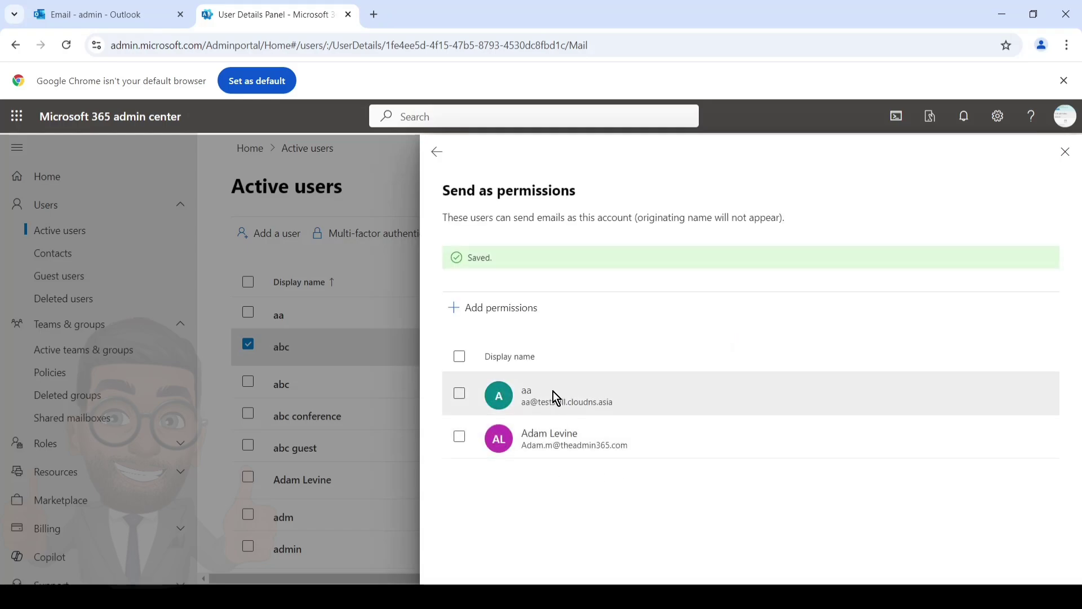
click(437, 152)
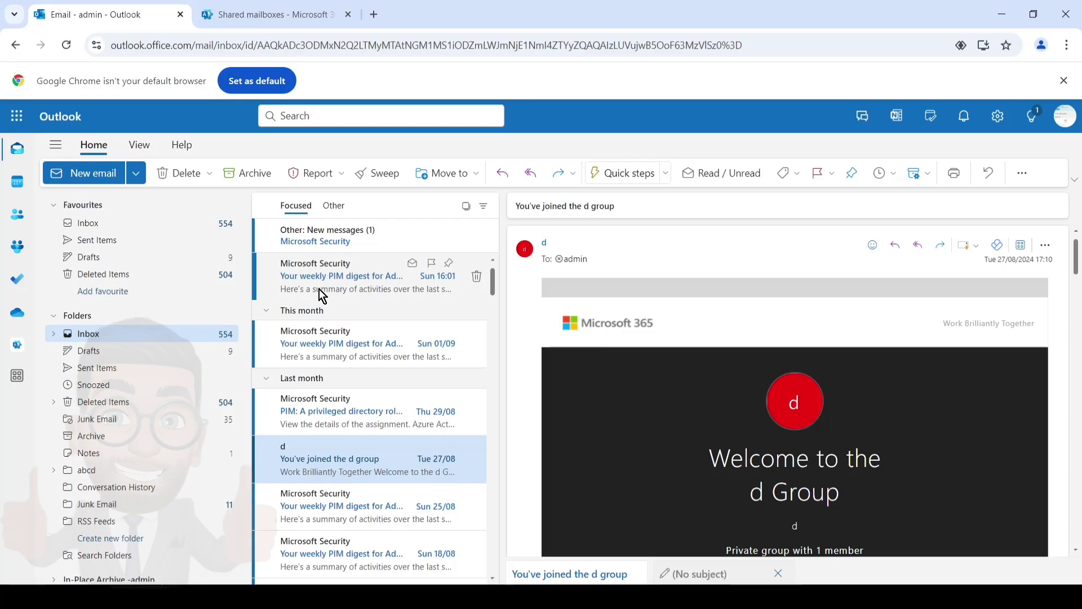
Step: Start a new email with the From field shown and the sender set to the shared2 address
click(92, 173)
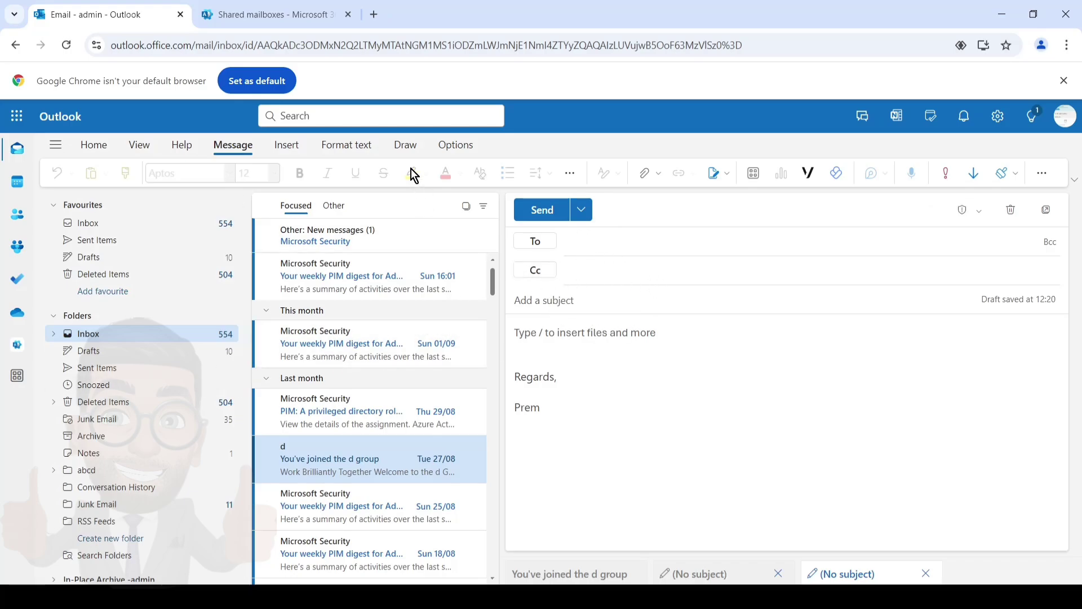
click(452, 147)
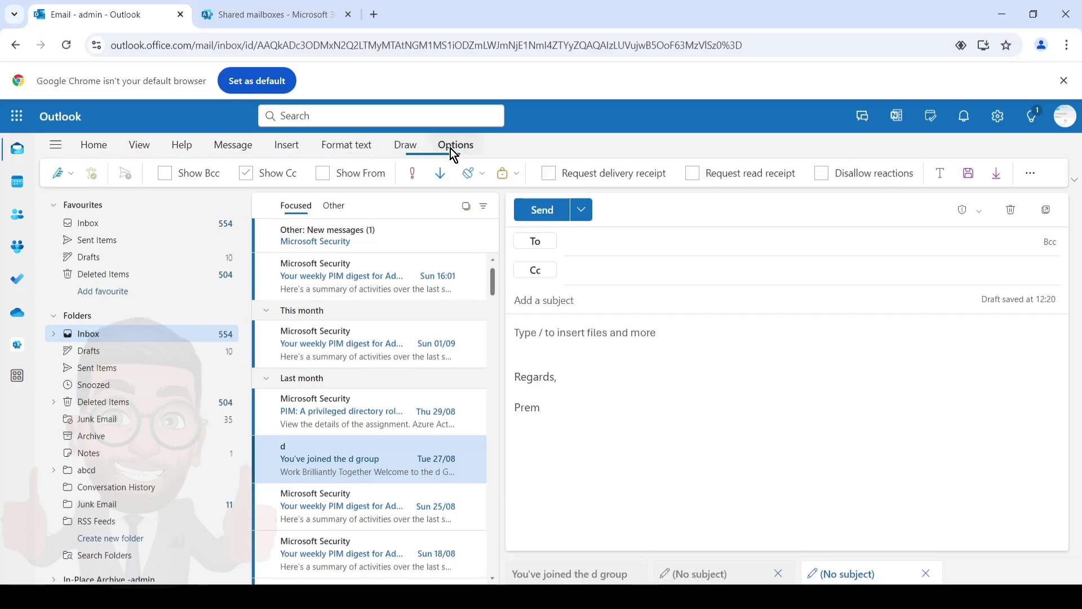
click(321, 178)
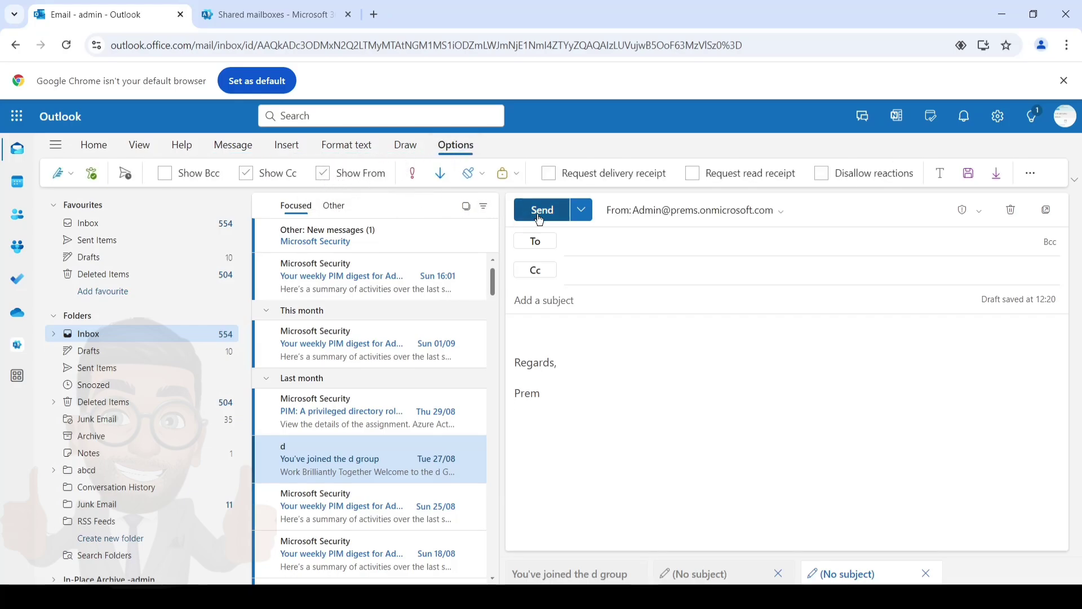
click(741, 212)
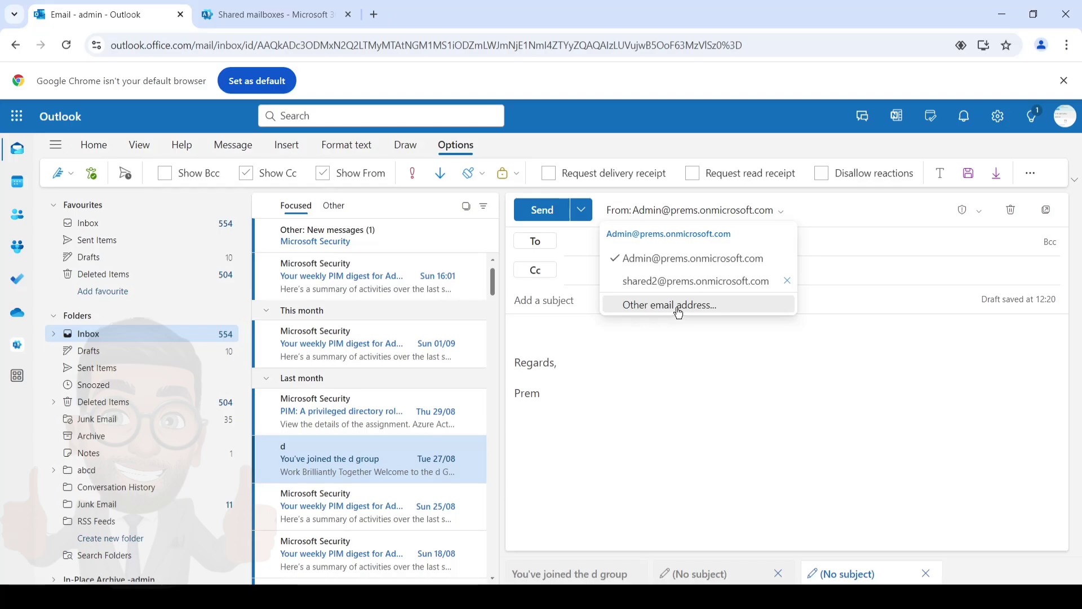
click(678, 282)
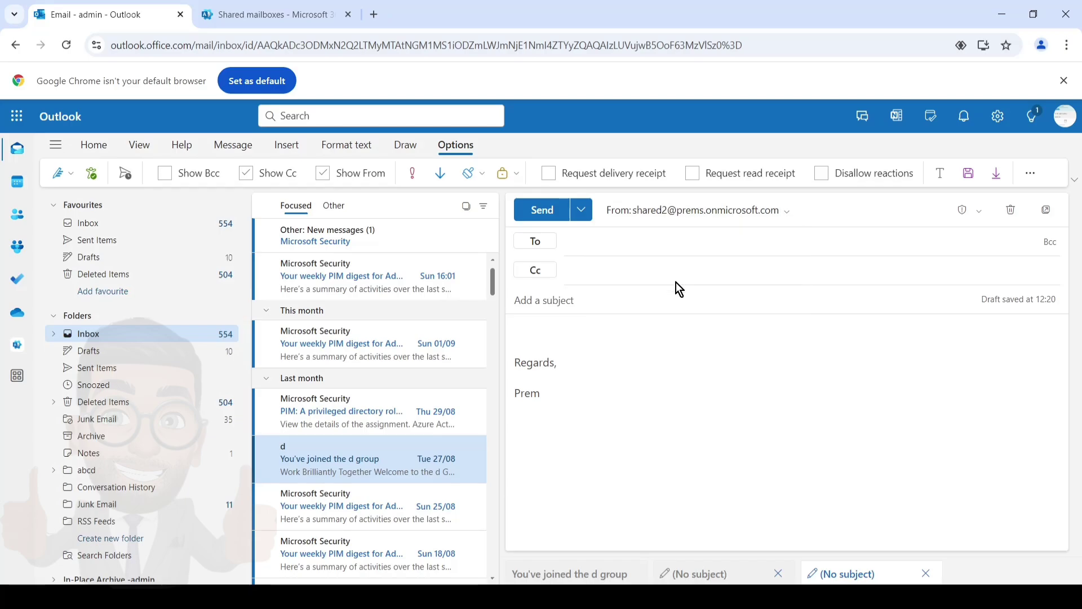
Step: Address the draft to a suggested contact with the subject 'Test'
click(606, 242)
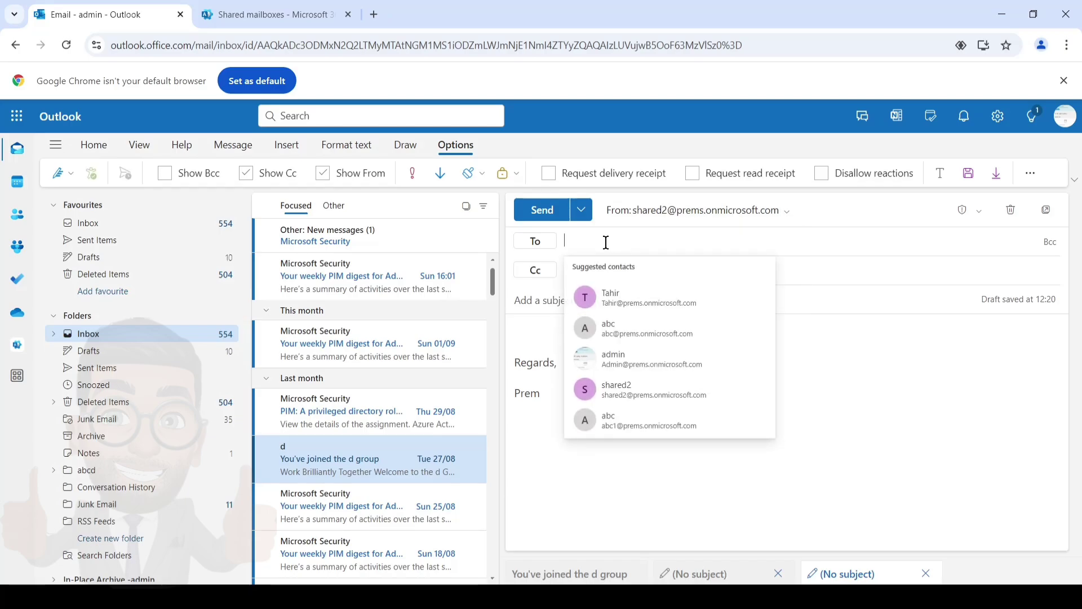
click(625, 292)
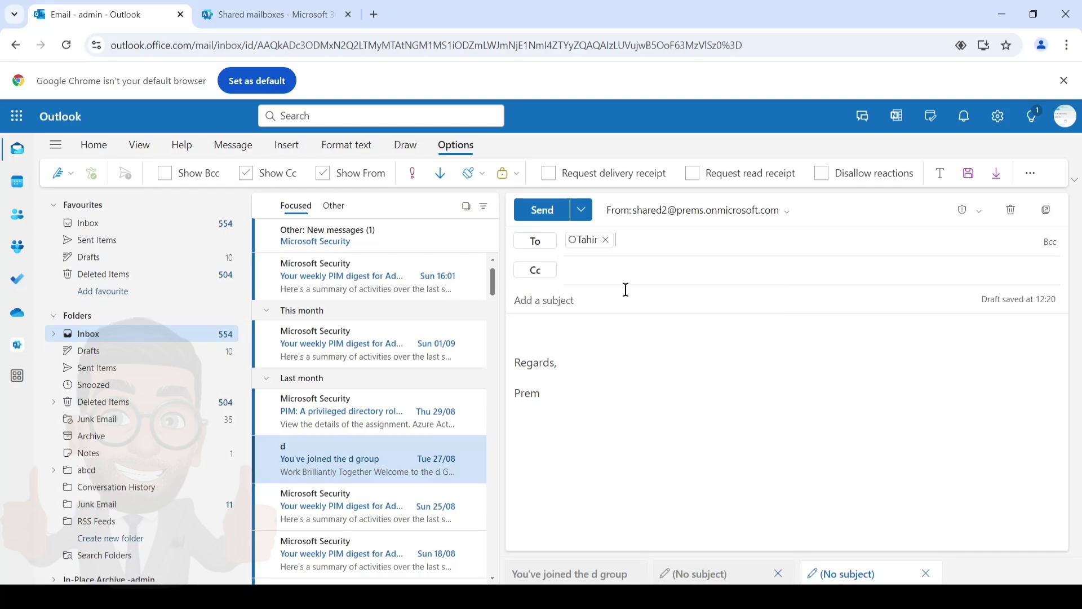
click(574, 306)
text(Test)
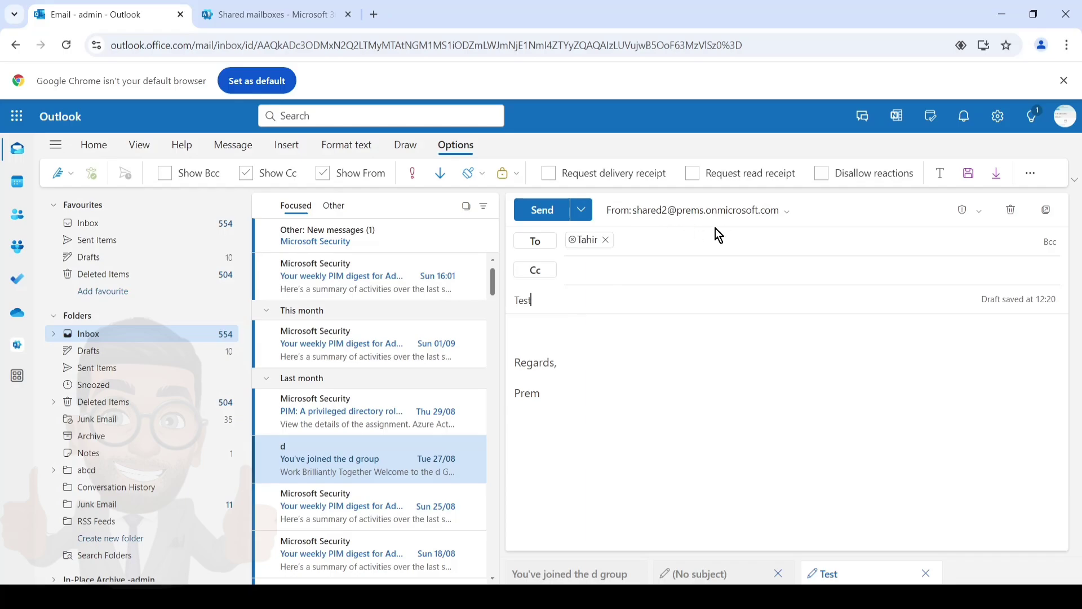
Step: Send the message with the cx public sensitivity label applied
click(548, 216)
click(618, 373)
click(535, 397)
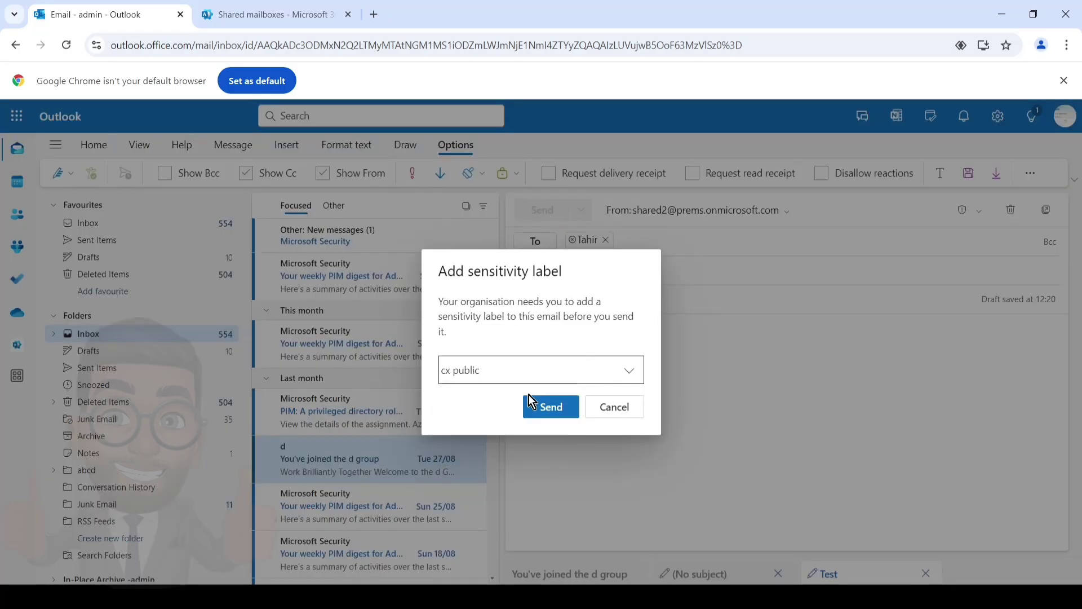
click(552, 411)
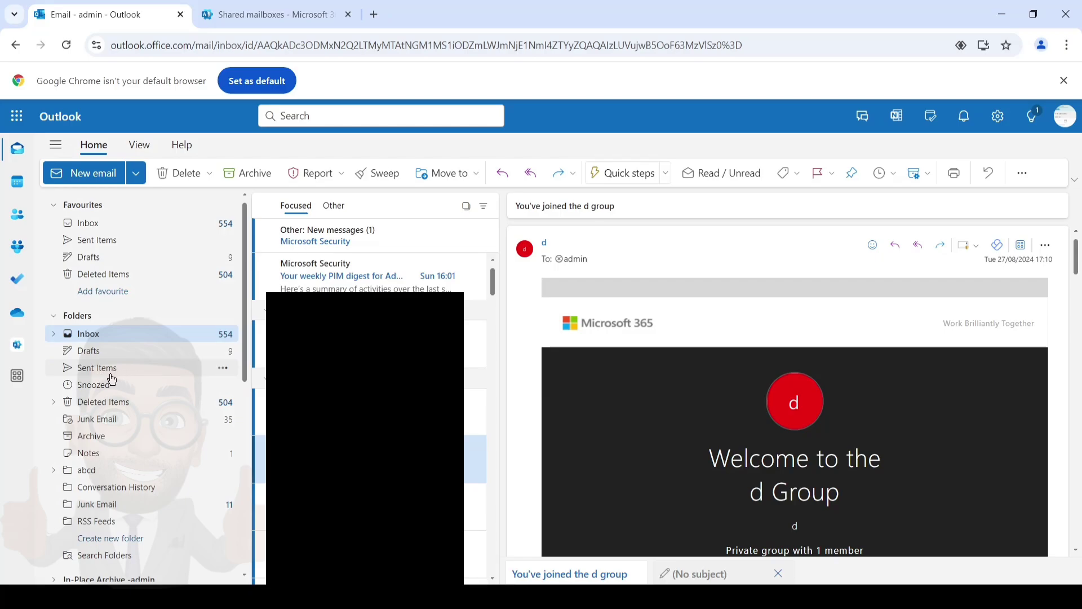
Step: Open Sent Items and view the sent Test message to confirm it went out
click(130, 372)
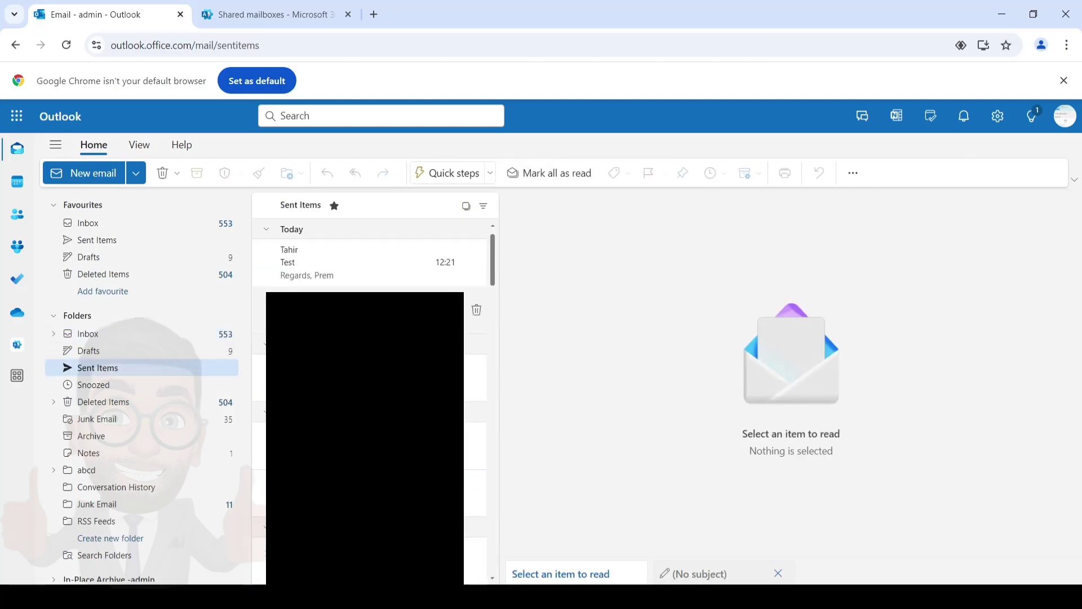
click(342, 258)
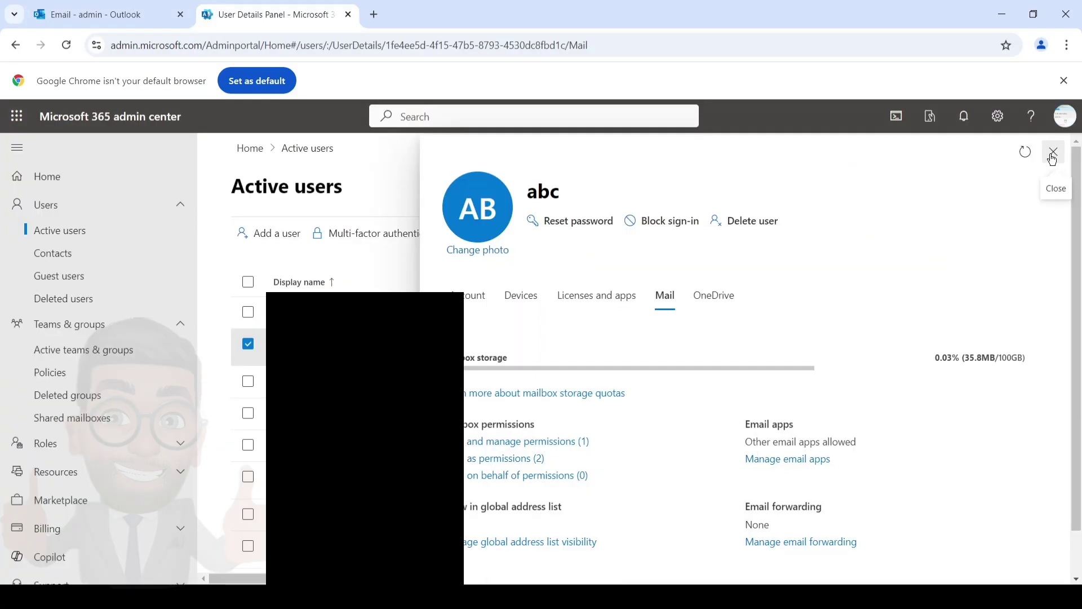